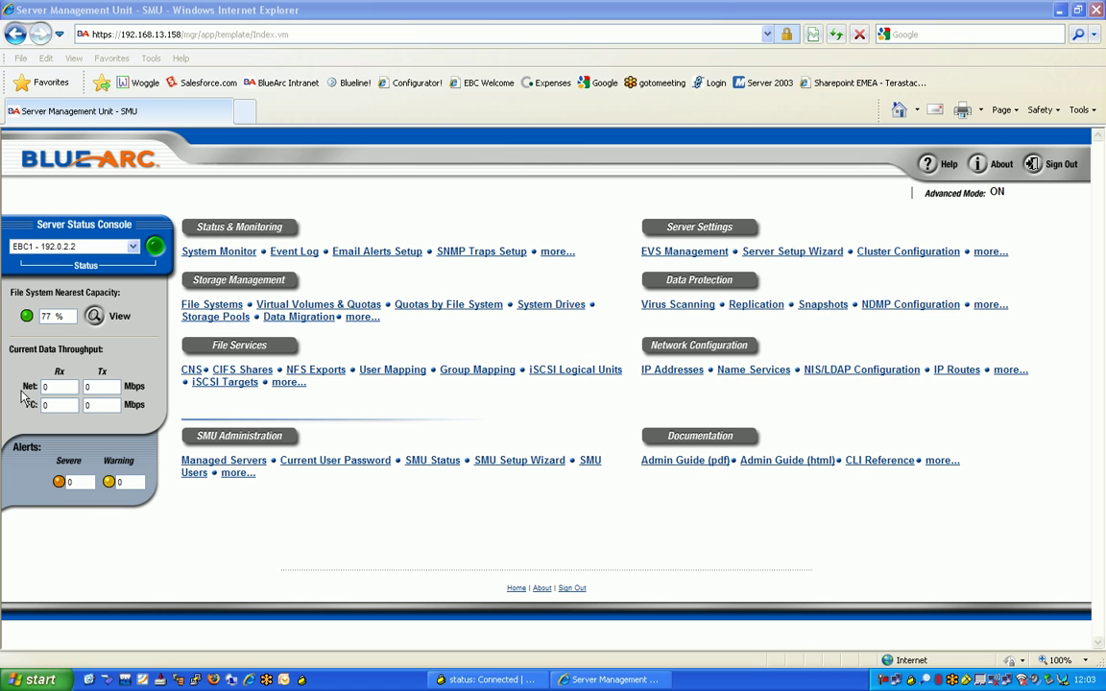
Check the EVS list, then start a new item from the File Systems list.
{"action": "left_click", "coordinate": [672, 254]}
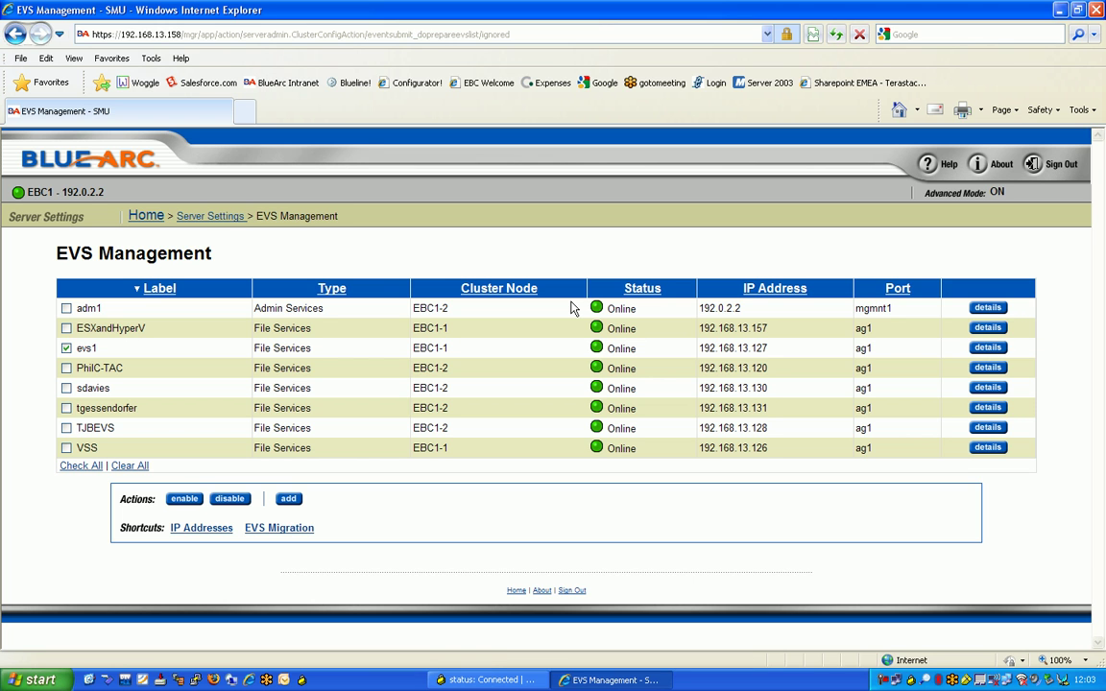
{"action": "left_click", "coordinate": [142, 217]}
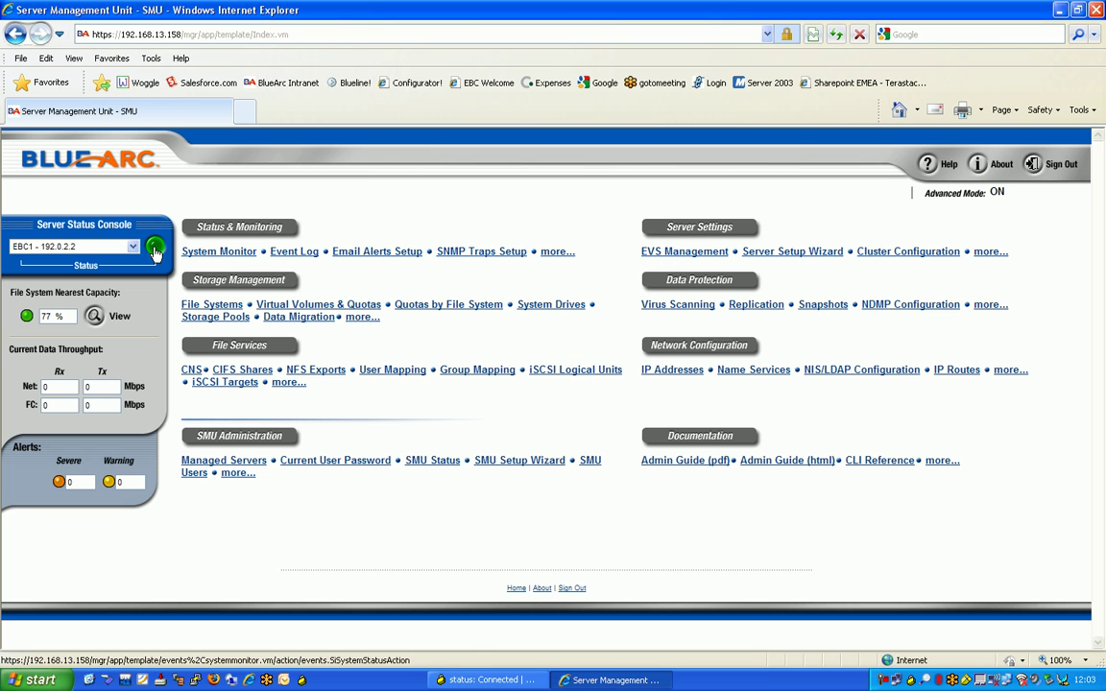
{"action": "left_click", "coordinate": [204, 305]}
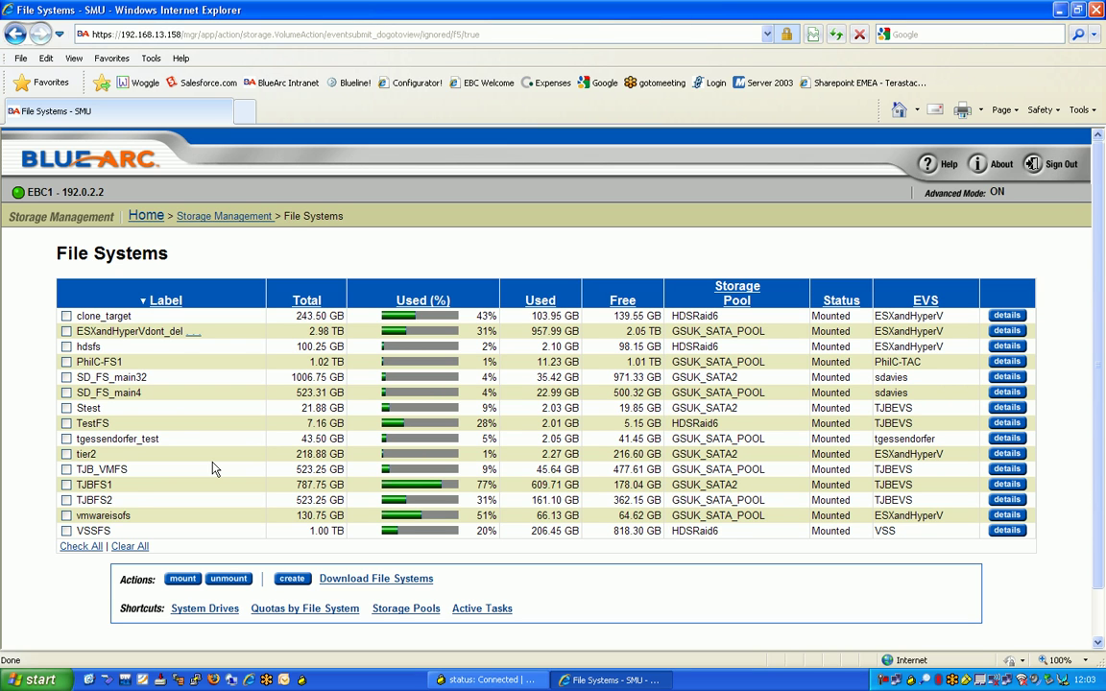
{"action": "left_click", "coordinate": [292, 580]}
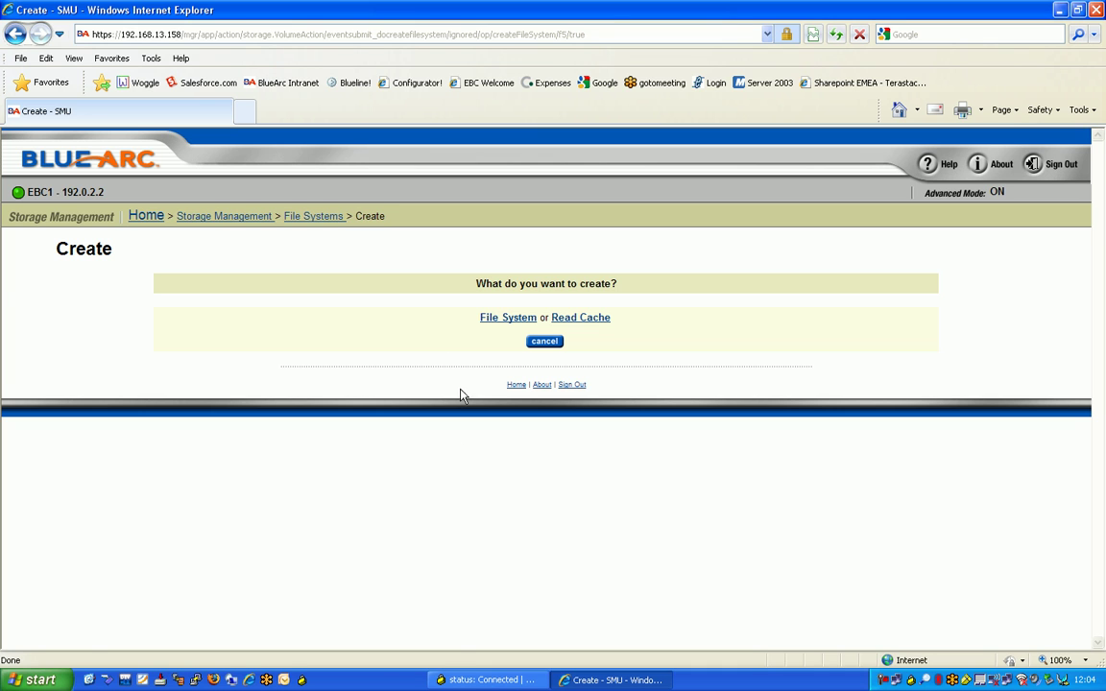
Choose to create a File System and select storage pool GSUK_SATA2.
{"action": "left_click", "coordinate": [499, 318]}
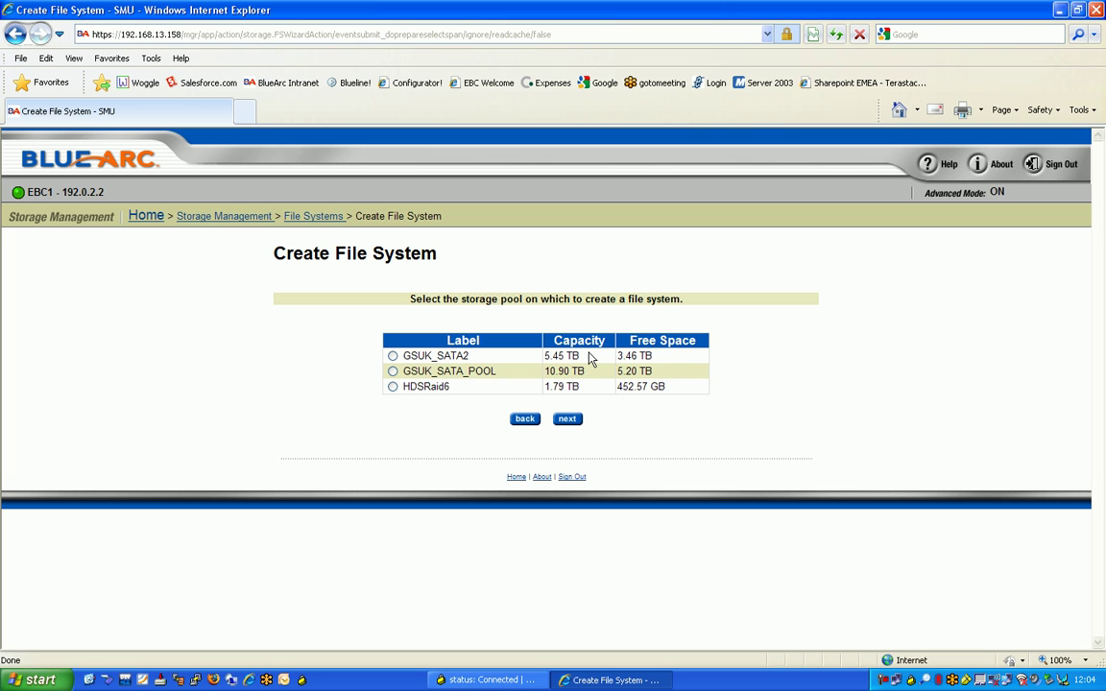
{"action": "left_click", "coordinate": [394, 356]}
On the new file system form, set a 1 TB size limit with auto-expansion disabled.
{"action": "left_click", "coordinate": [571, 421]}
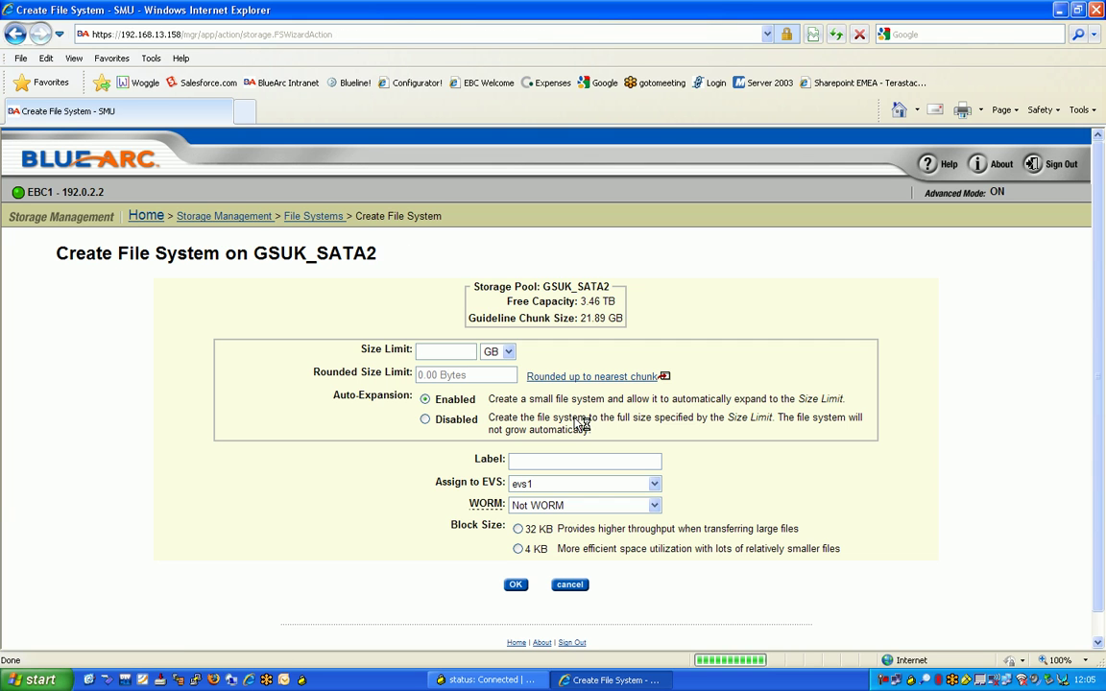
{"action": "left_click", "coordinate": [499, 351]}
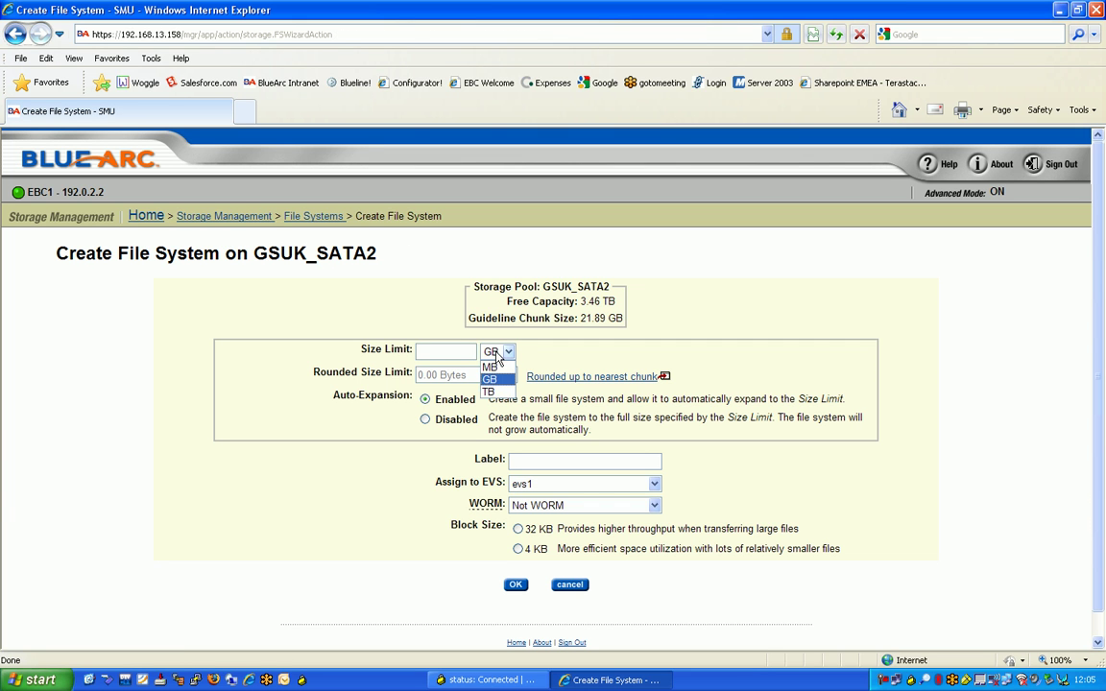
{"action": "left_click", "coordinate": [493, 392]}
{"action": "left_click", "coordinate": [459, 353]}
{"action": "type", "text": "1"}
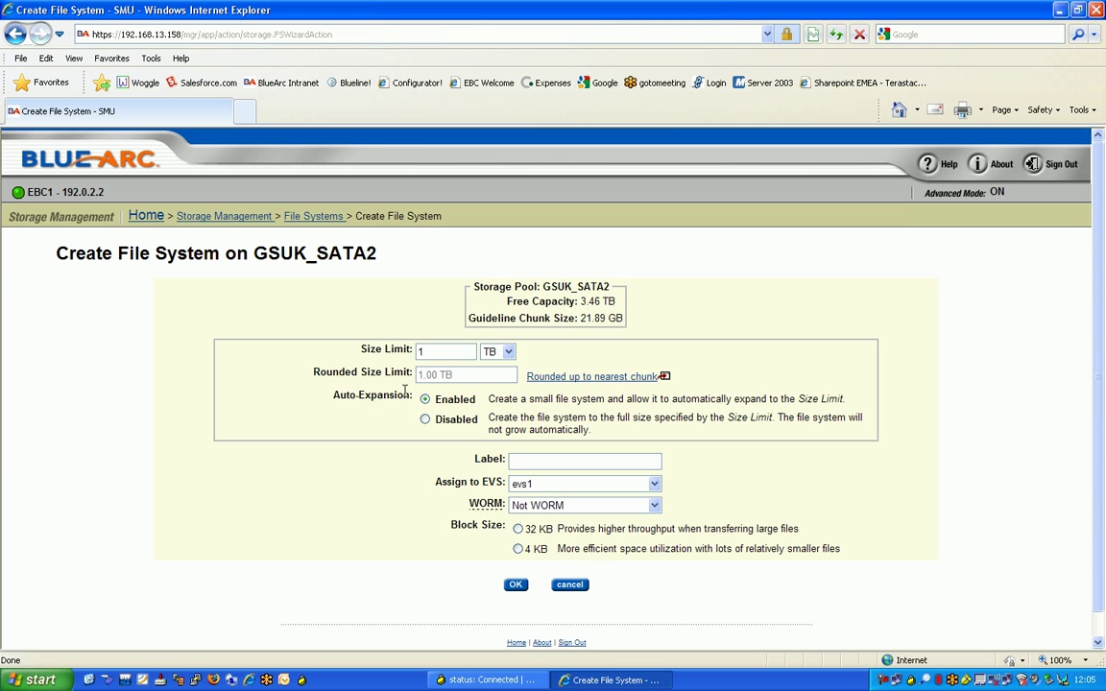
{"action": "left_click", "coordinate": [426, 420]}
Enter the label evs1filesystem, keep EVS evs1, and choose a 32 KB block size.
{"action": "left_click", "coordinate": [545, 461]}
{"action": "type", "text": "evs1filesystem"}
{"action": "scroll", "coordinate": [659, 565], "scroll_direction": "down", "scroll_amount": 1}
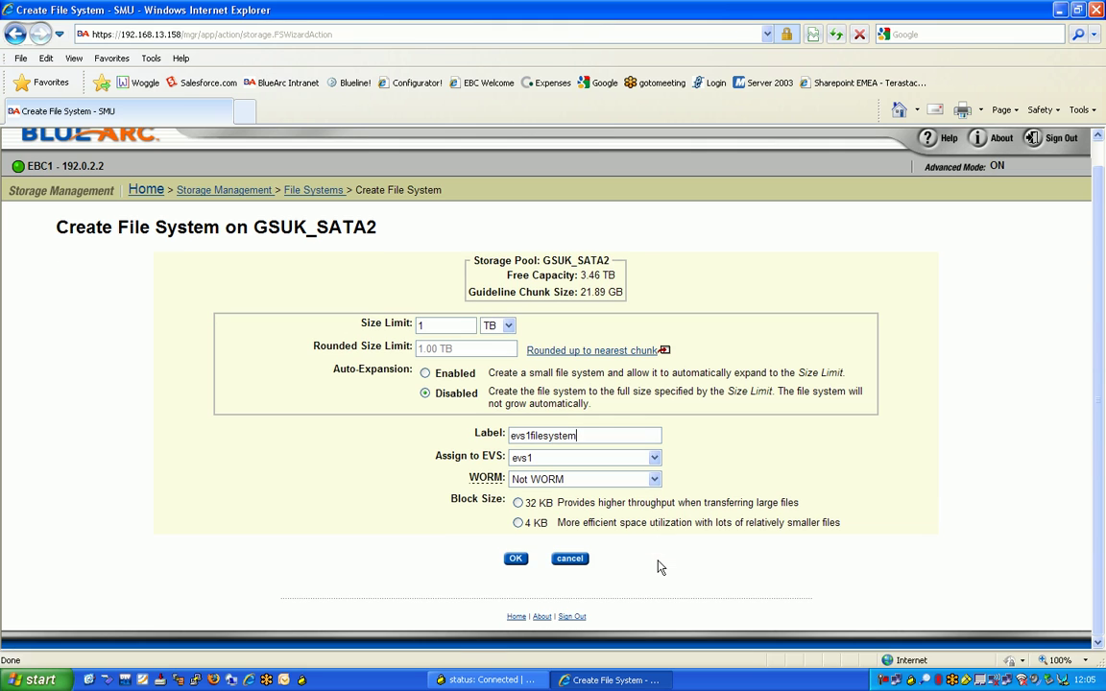
{"action": "left_click", "coordinate": [519, 504]}
Confirm creation of the 1 TB evs1filesystem with the chosen settings.
{"action": "left_click", "coordinate": [516, 561]}
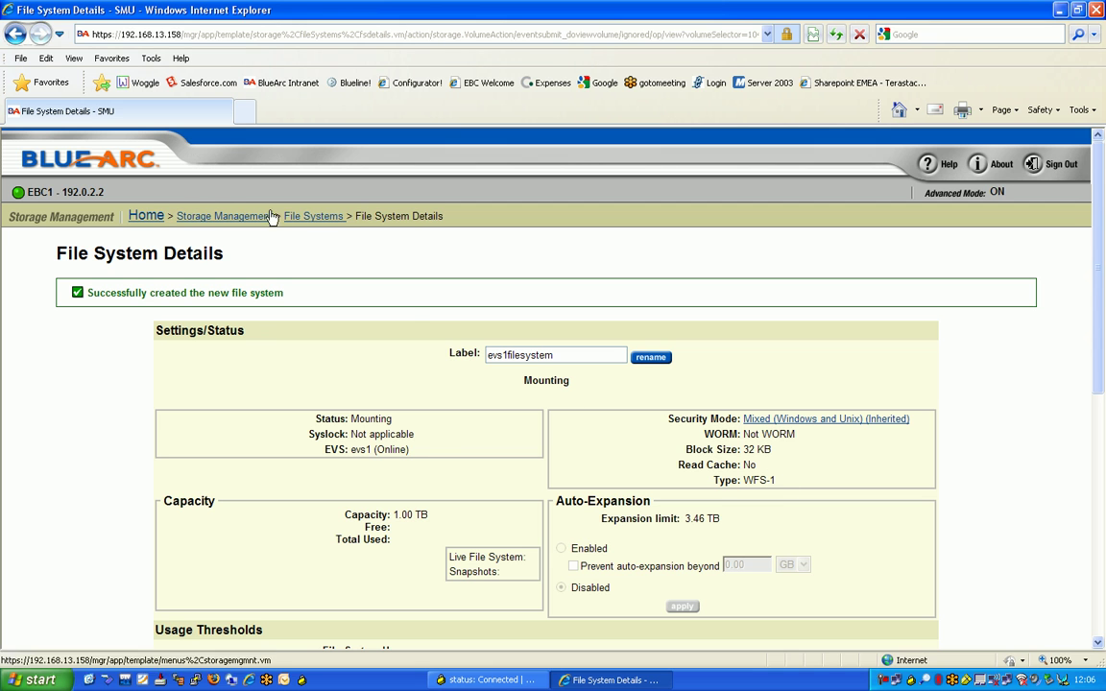
Go from Home to EVS Management and view evs1's details.
{"action": "left_click", "coordinate": [146, 216]}
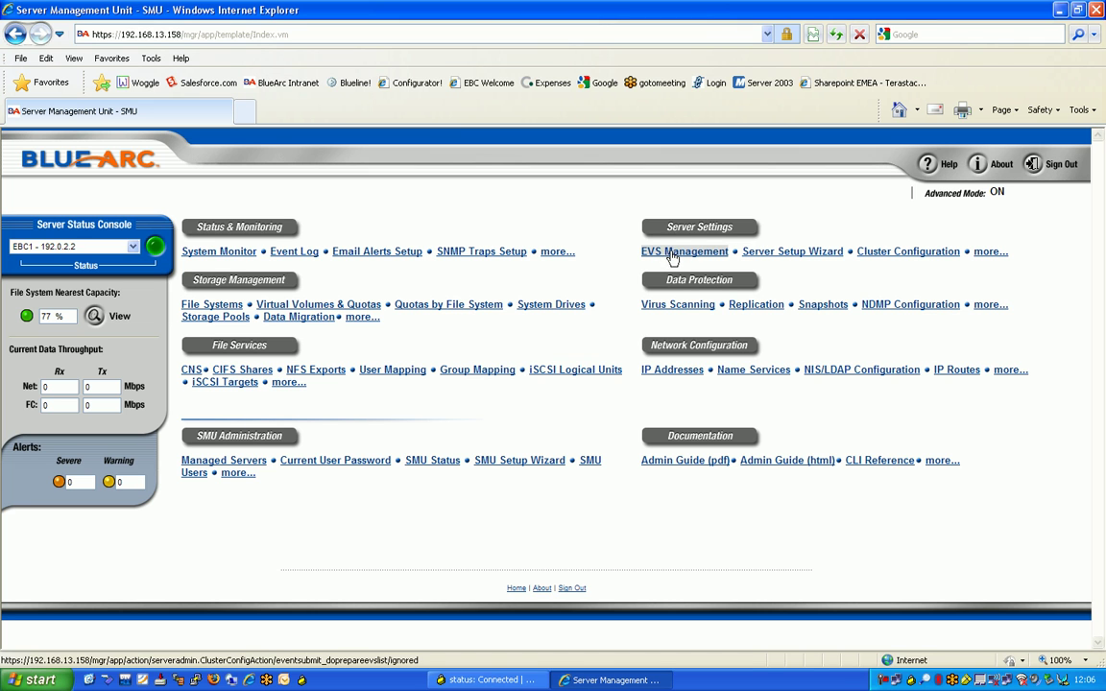
{"action": "left_click", "coordinate": [670, 253]}
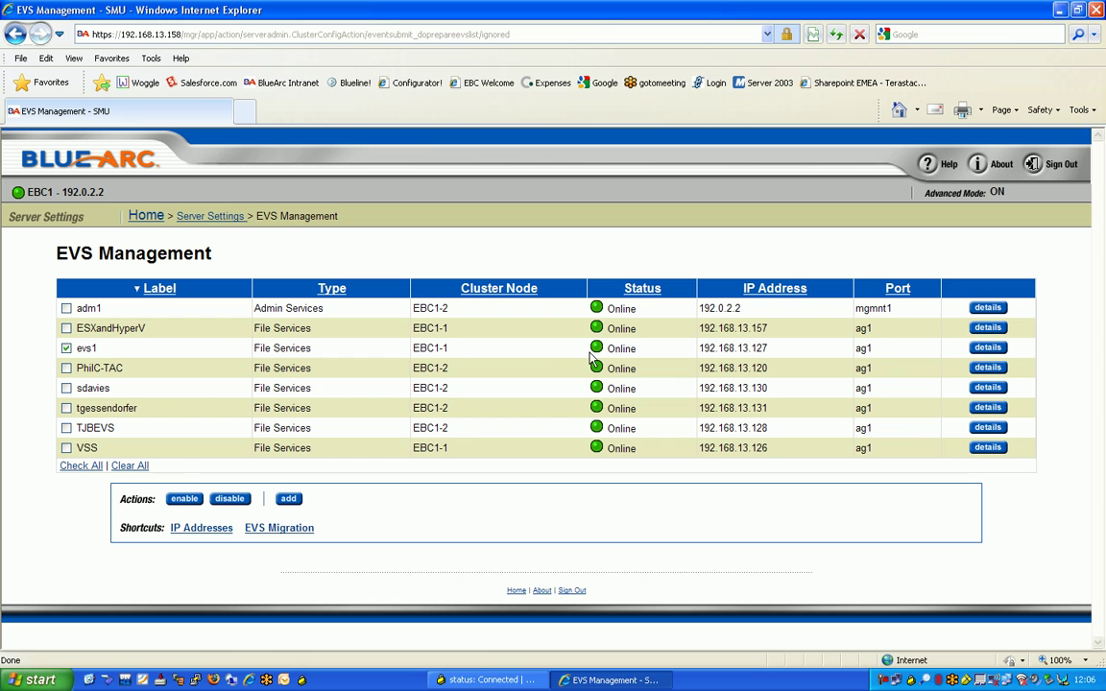
{"action": "left_click", "coordinate": [987, 348]}
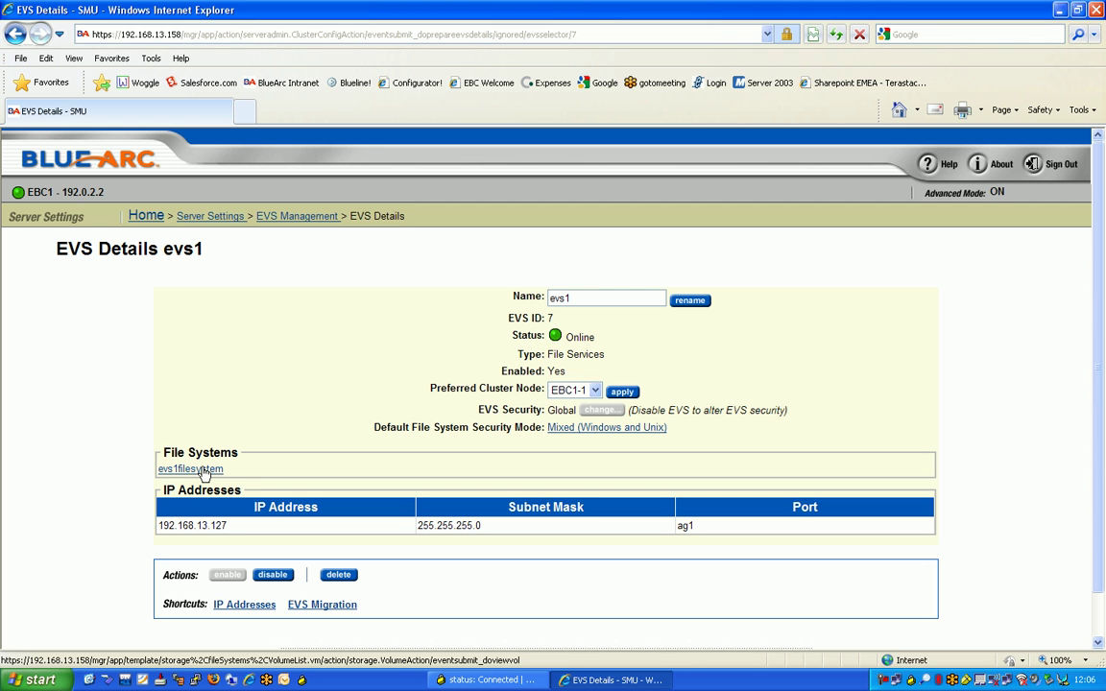
Open evs1filesystem's details page and scroll down to its Actions.
{"action": "left_click", "coordinate": [203, 469]}
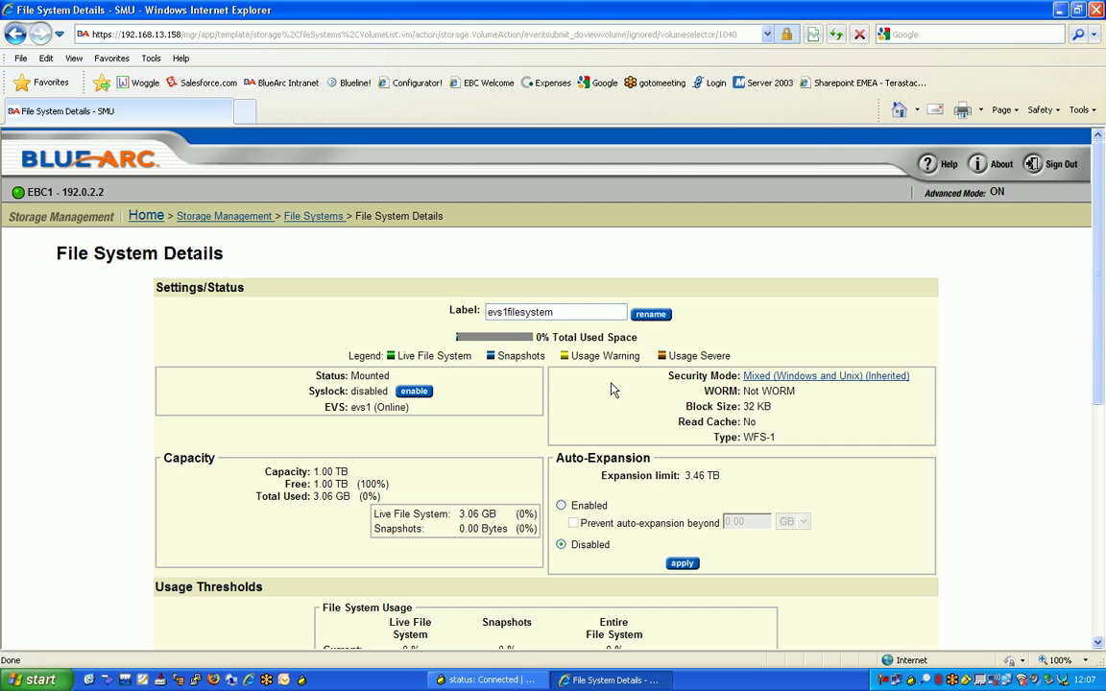
{"action": "scroll", "coordinate": [630, 380], "scroll_direction": "down", "scroll_amount": 2}
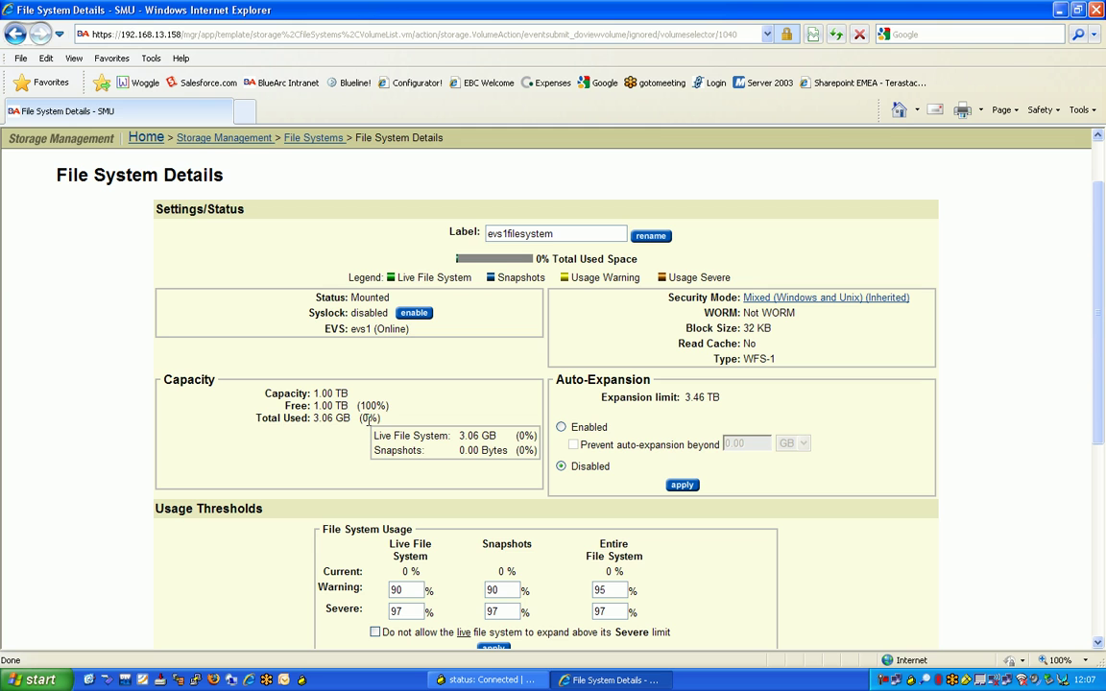
{"action": "scroll", "coordinate": [369, 419], "scroll_direction": "down", "scroll_amount": 3}
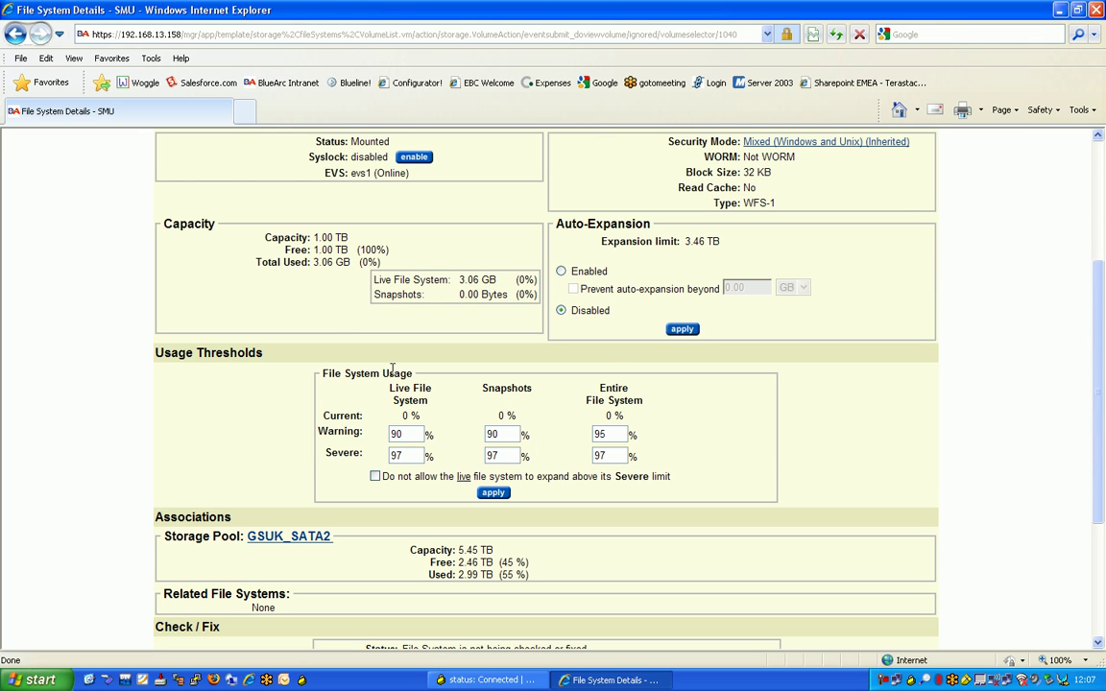
{"action": "scroll", "coordinate": [423, 417], "scroll_direction": "down", "scroll_amount": 3}
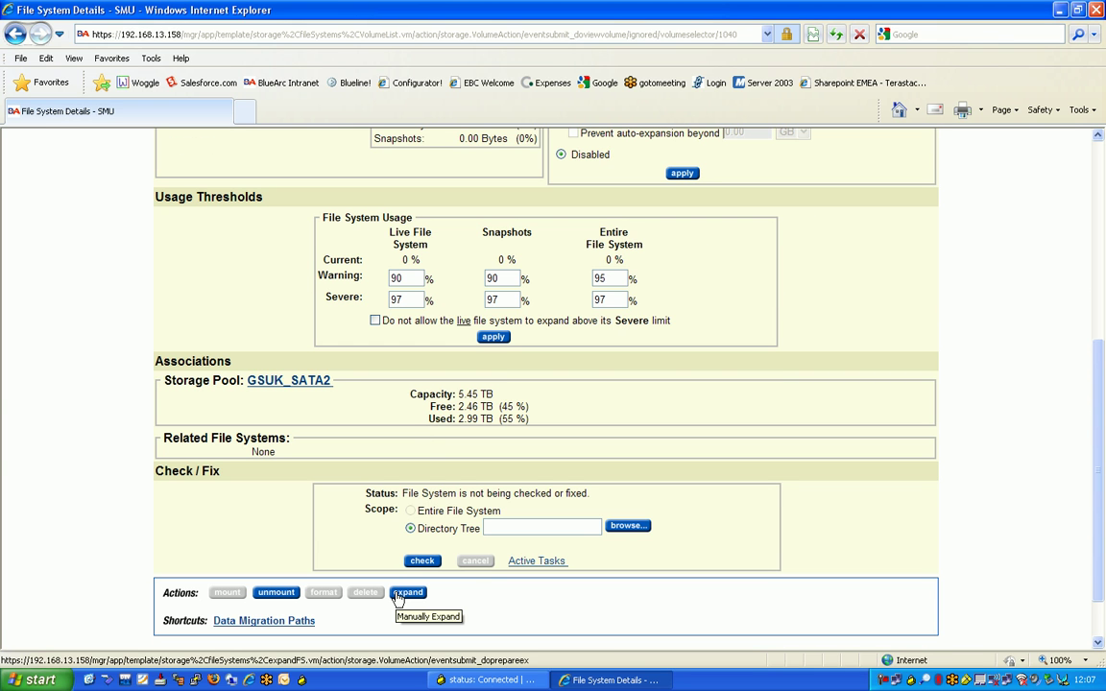
{"action": "scroll", "coordinate": [370, 437], "scroll_direction": "up", "scroll_amount": 5}
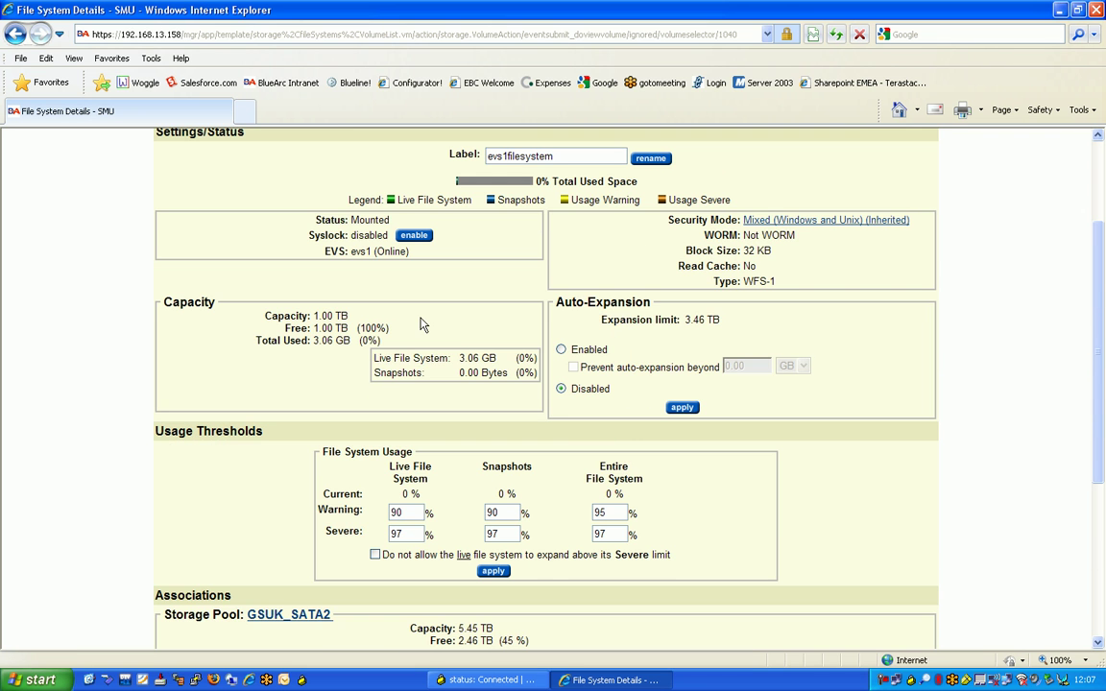
{"action": "scroll", "coordinate": [419, 331], "scroll_direction": "down", "scroll_amount": 6}
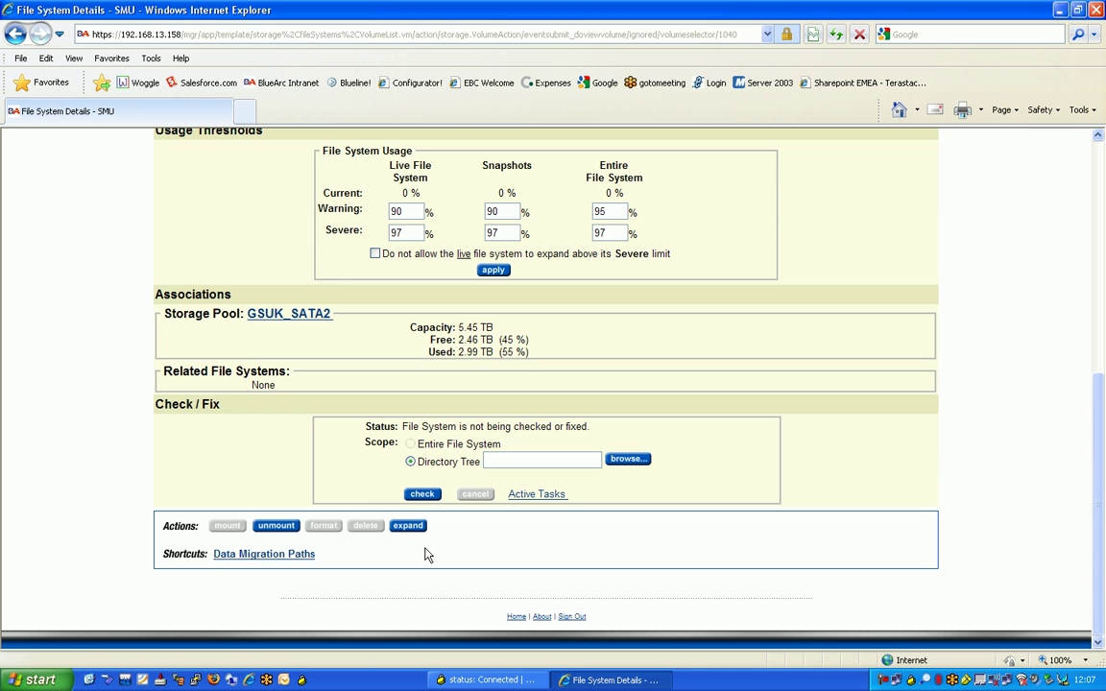
Expand evs1filesystem to a new capacity of 2 TB and review the result.
{"action": "left_click", "coordinate": [406, 525]}
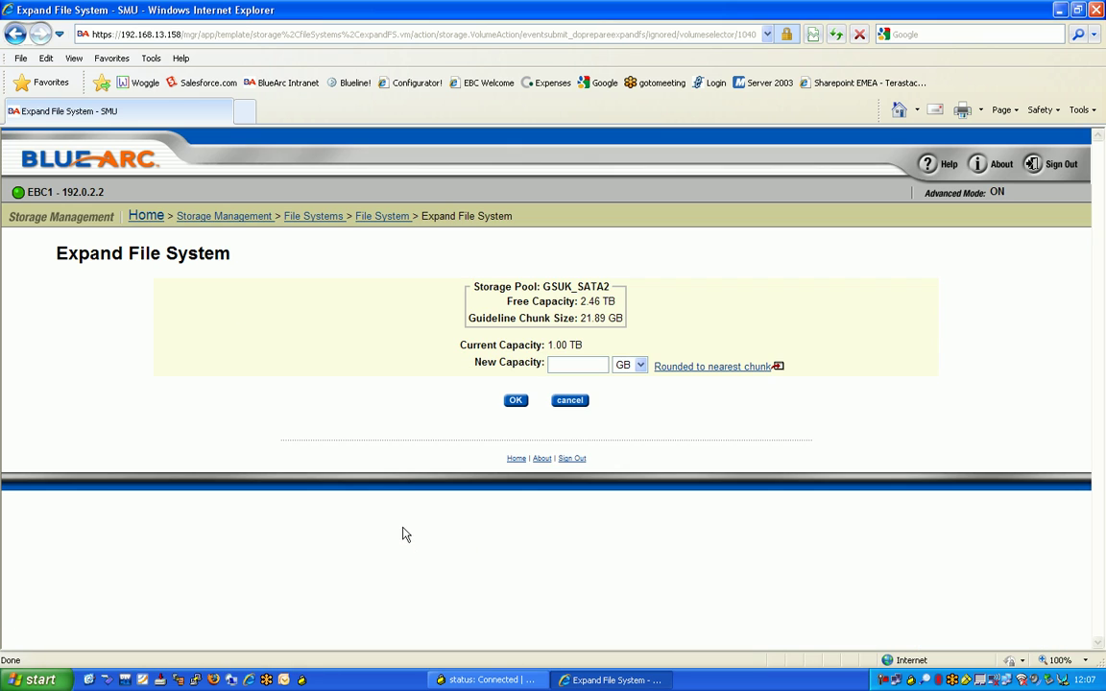
{"action": "left_click", "coordinate": [570, 366]}
{"action": "type", "text": "2"}
{"action": "left_click", "coordinate": [627, 365]}
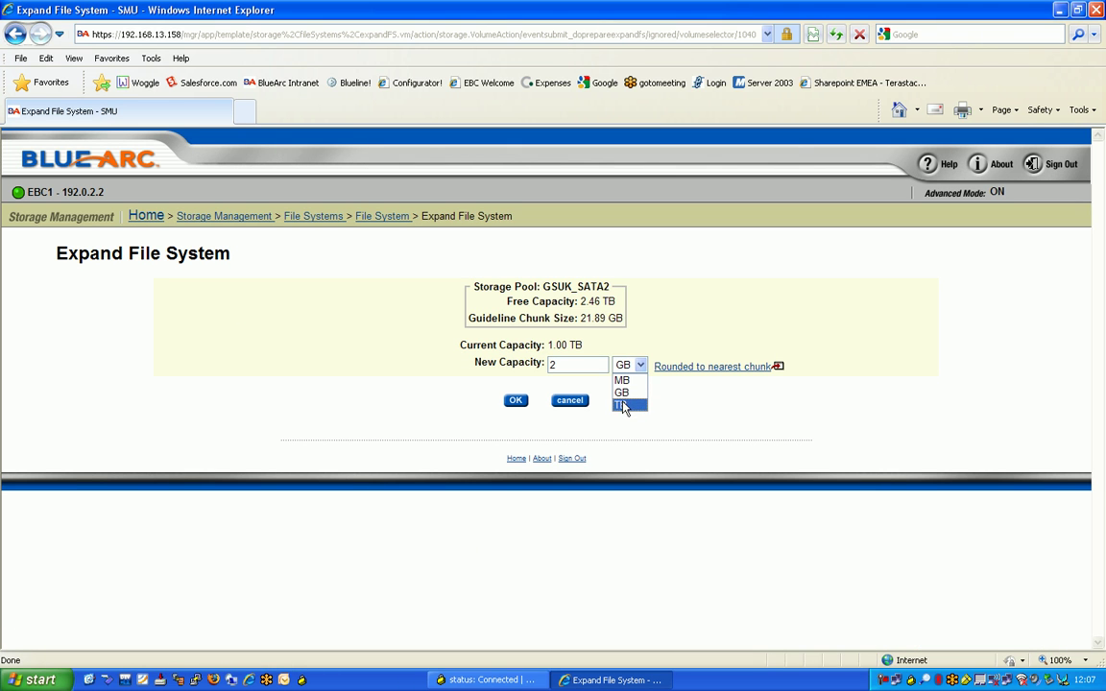
{"action": "left_click", "coordinate": [623, 405]}
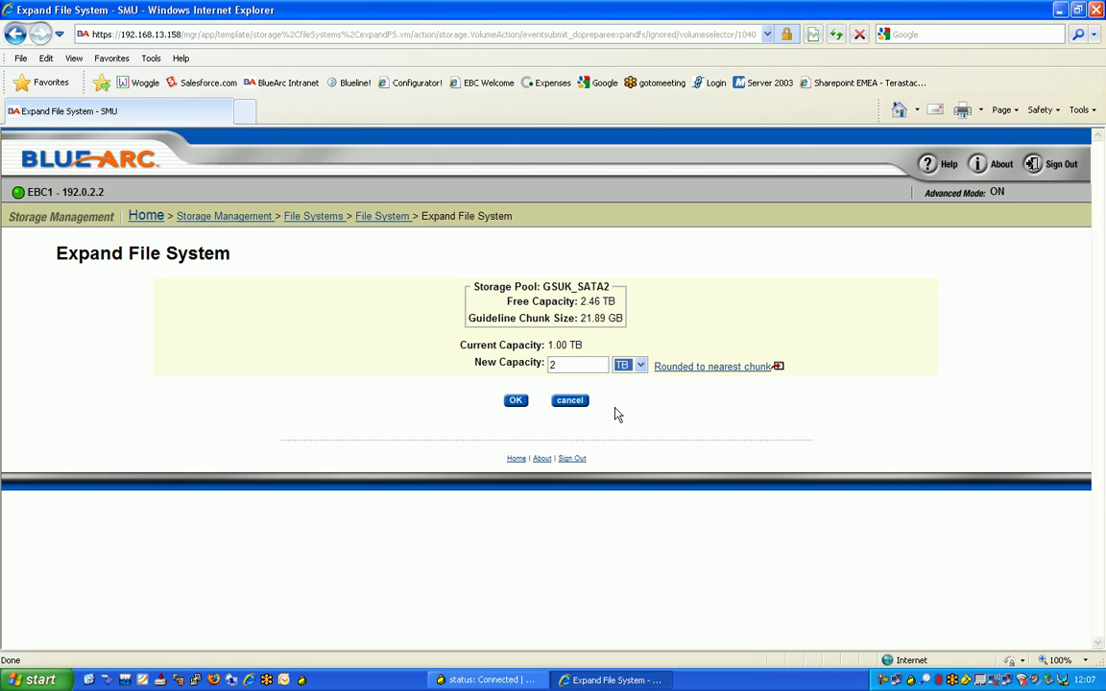
{"action": "left_click", "coordinate": [514, 403]}
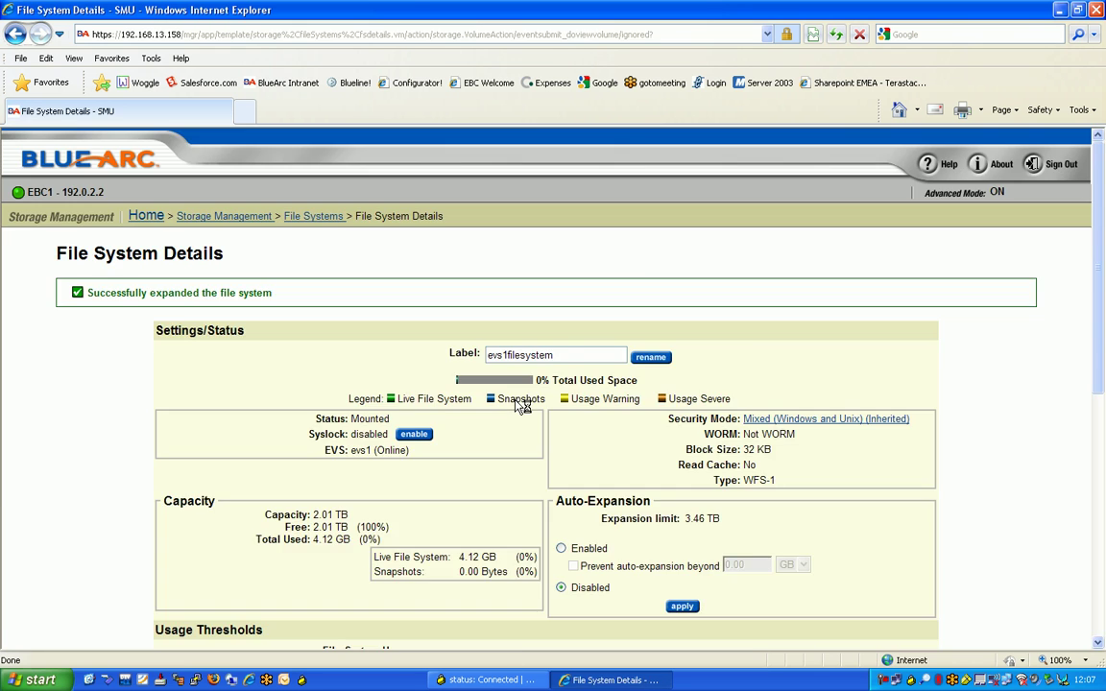
{"action": "scroll", "coordinate": [519, 404], "scroll_direction": "down", "scroll_amount": 2}
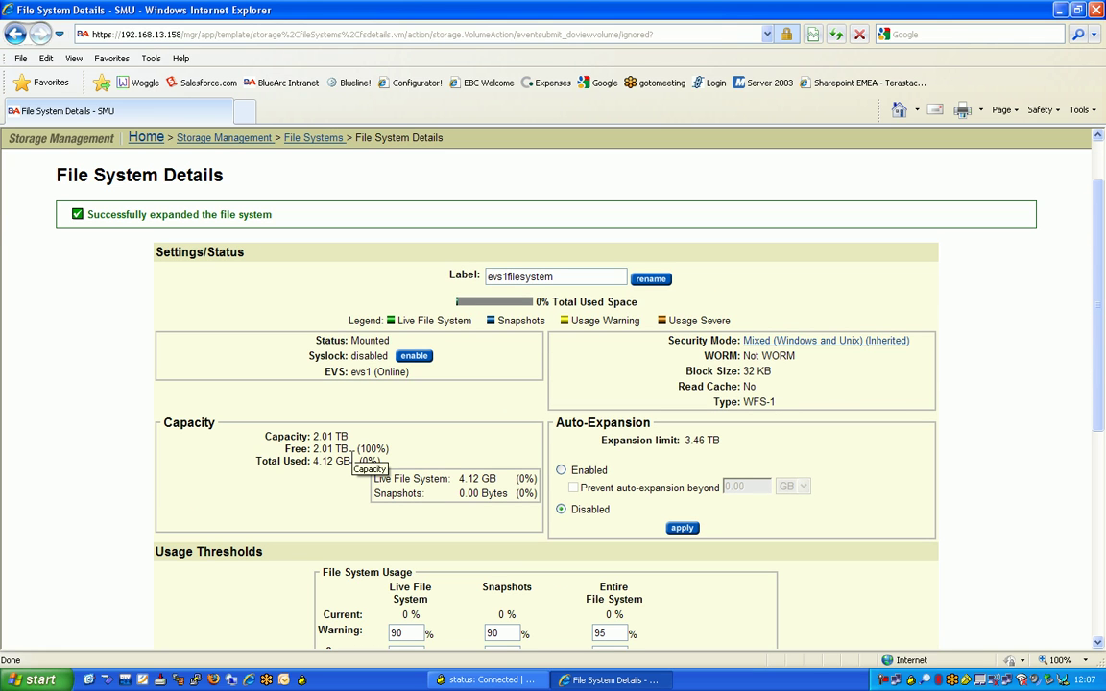
{"action": "scroll", "coordinate": [530, 411], "scroll_direction": "down", "scroll_amount": 4}
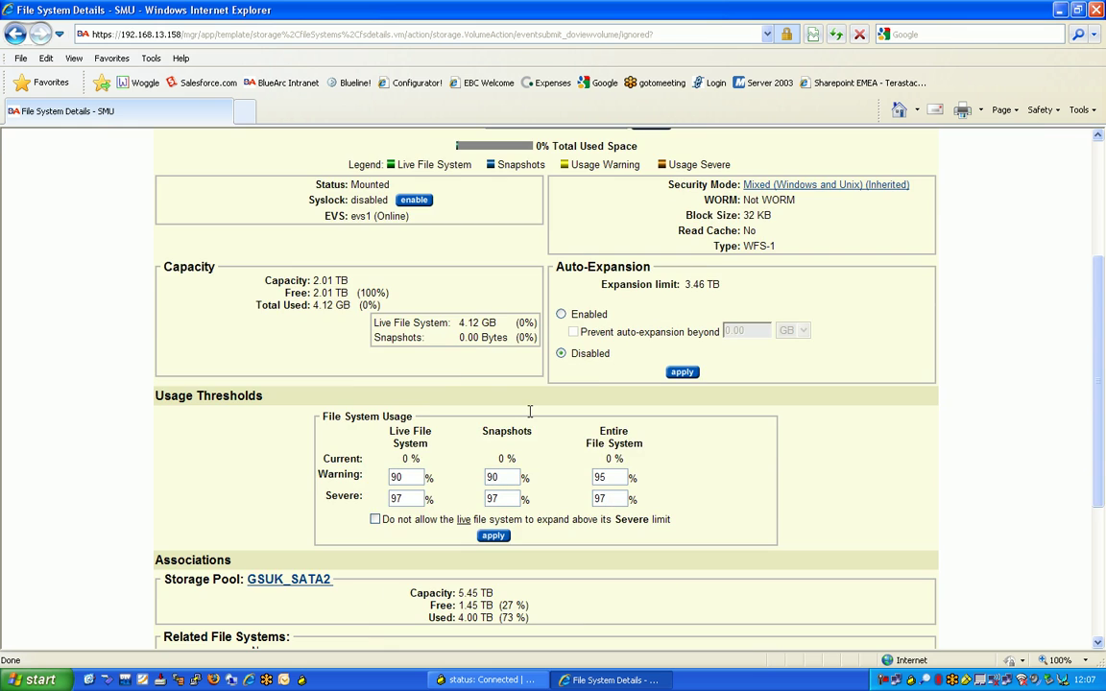
{"action": "scroll", "coordinate": [529, 411], "scroll_direction": "down", "scroll_amount": 4}
{"action": "scroll", "coordinate": [530, 413], "scroll_direction": "up", "scroll_amount": 8}
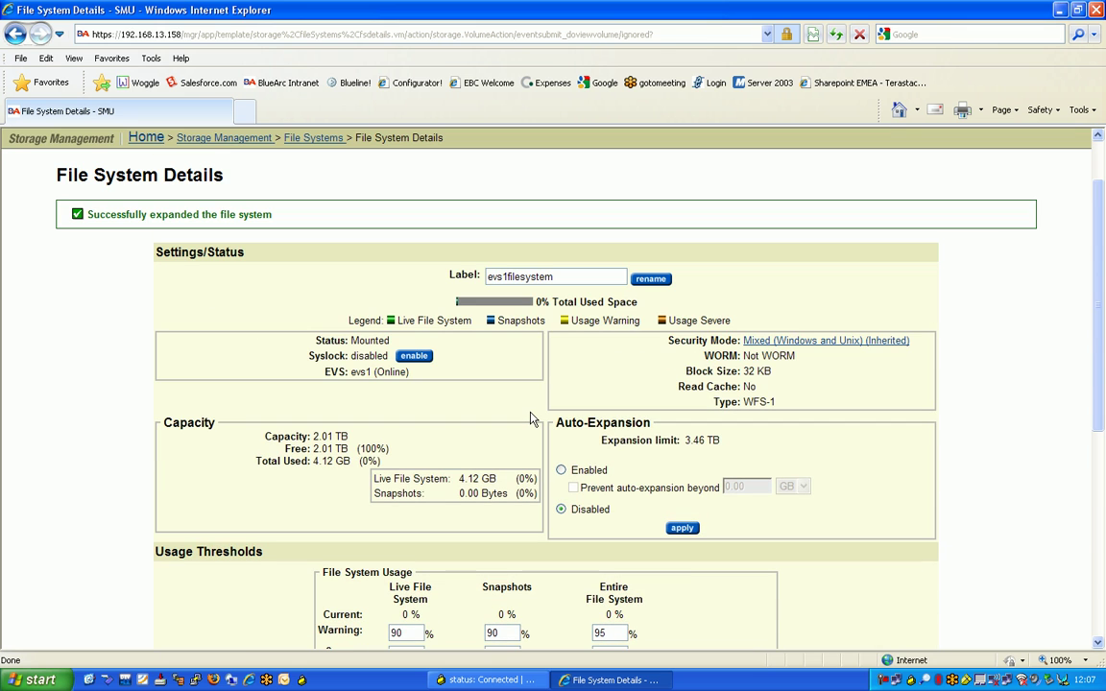